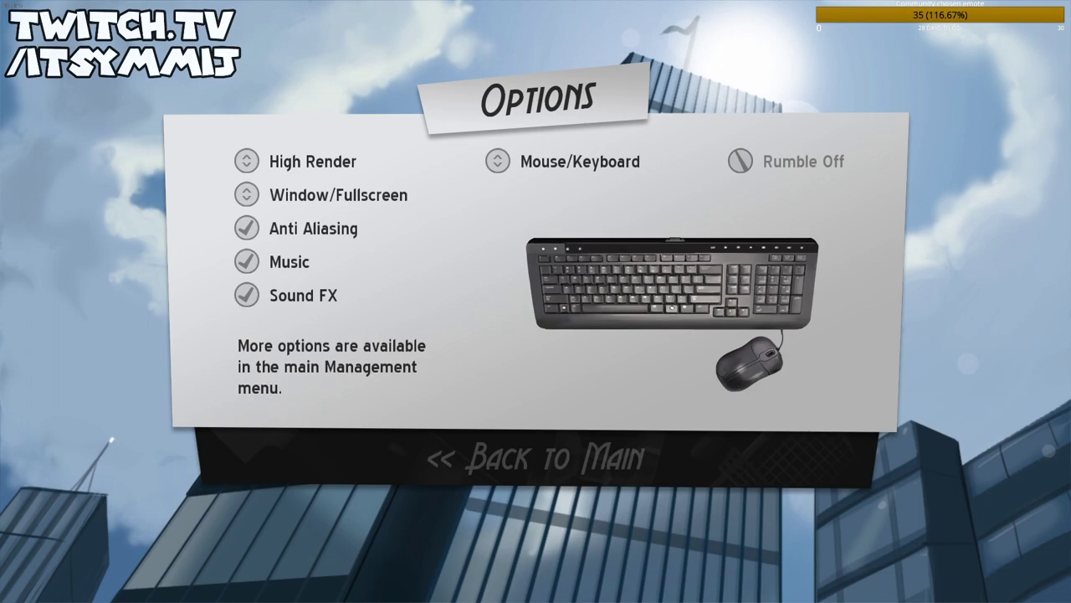
- Serve the salad with cheese, then flush the toilet and sanitize to finish the restroom chore
key(c)
key(Return)
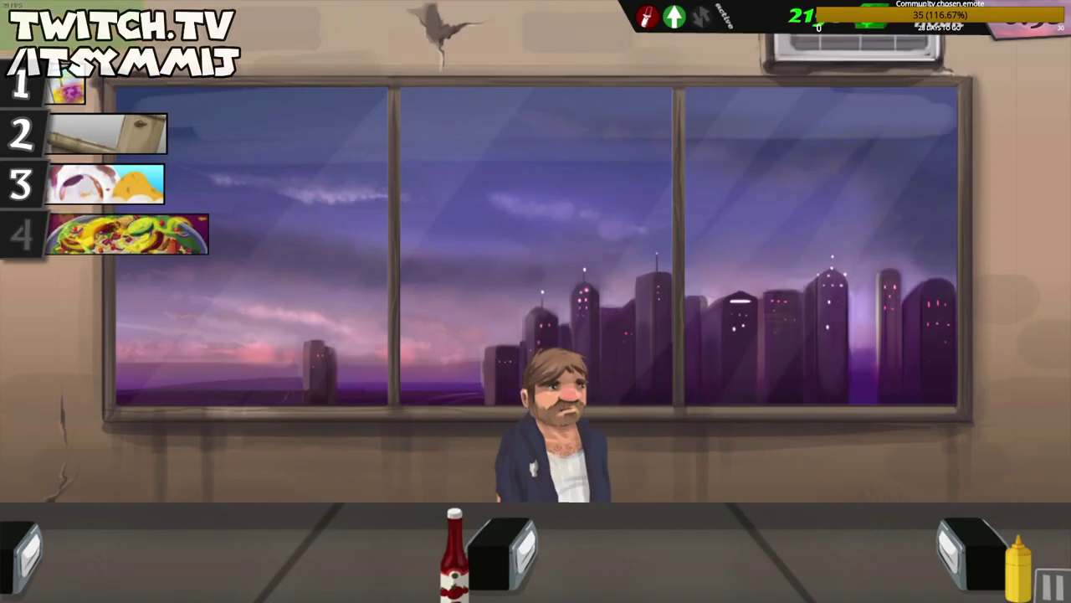
key(2)
key(Down)
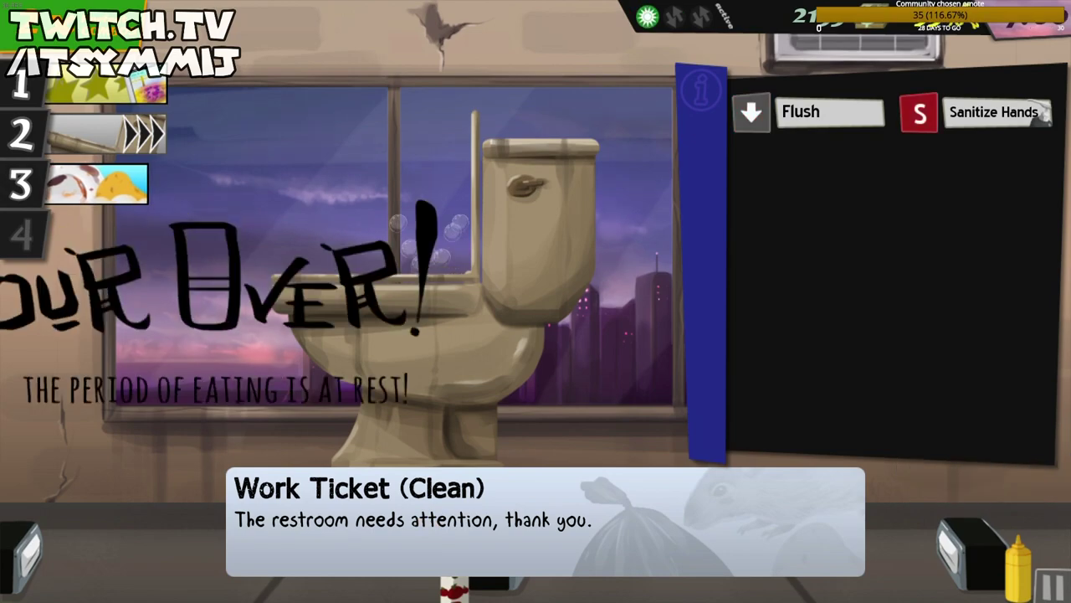
key(s)
- Wipe all five dirty dishes to finish the dishes chore
key(3)
key(Left)
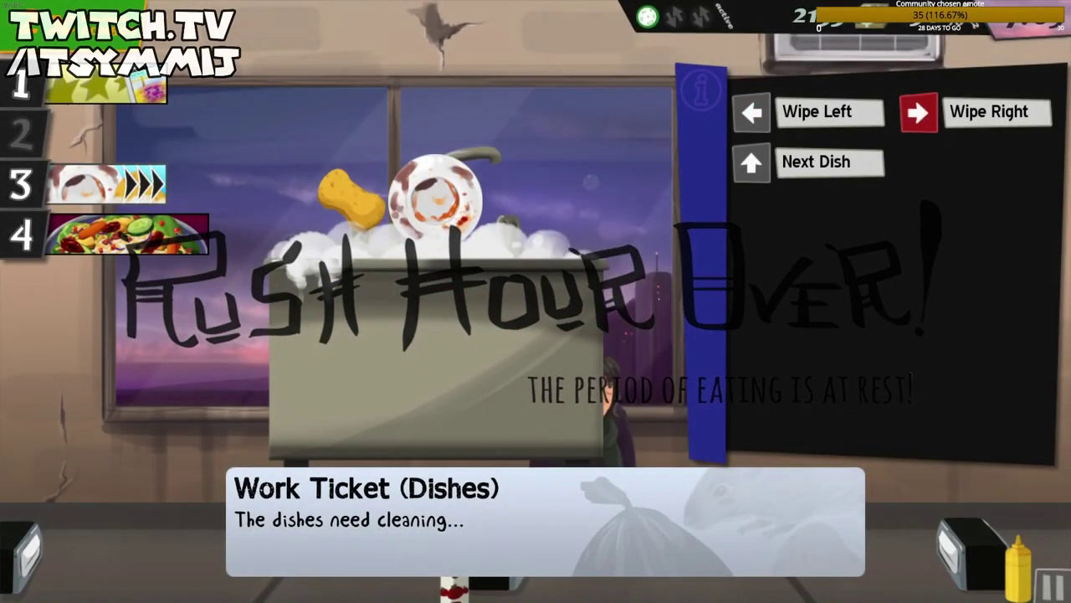
key(Right)
key(Up)
key(Left)
key(Right)
key(Up)
key(Left)
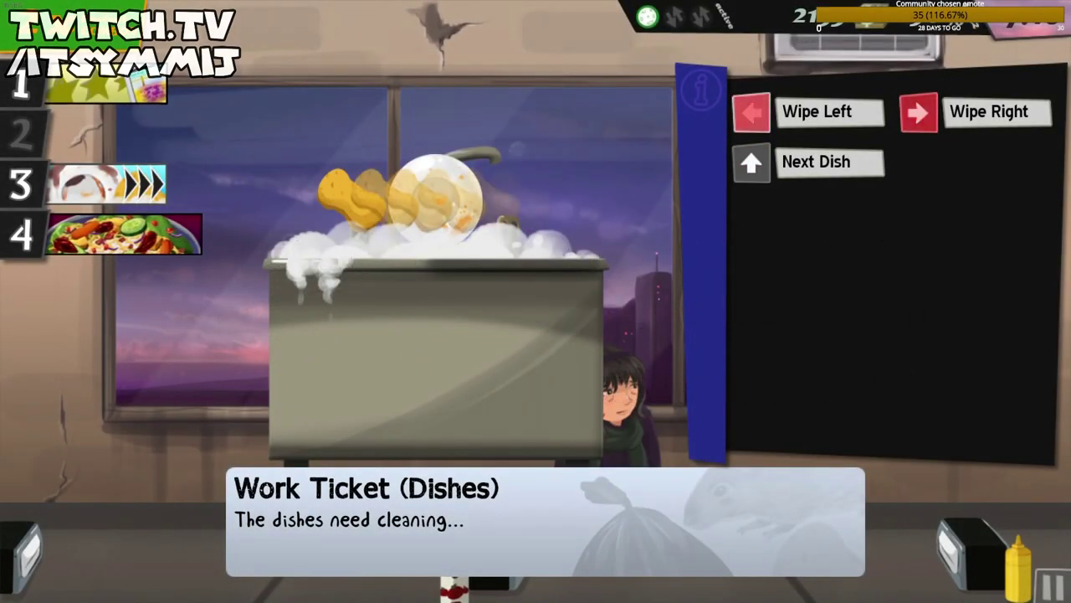
key(Right)
key(Up)
key(Left)
key(Right)
key(Up)
key(Left)
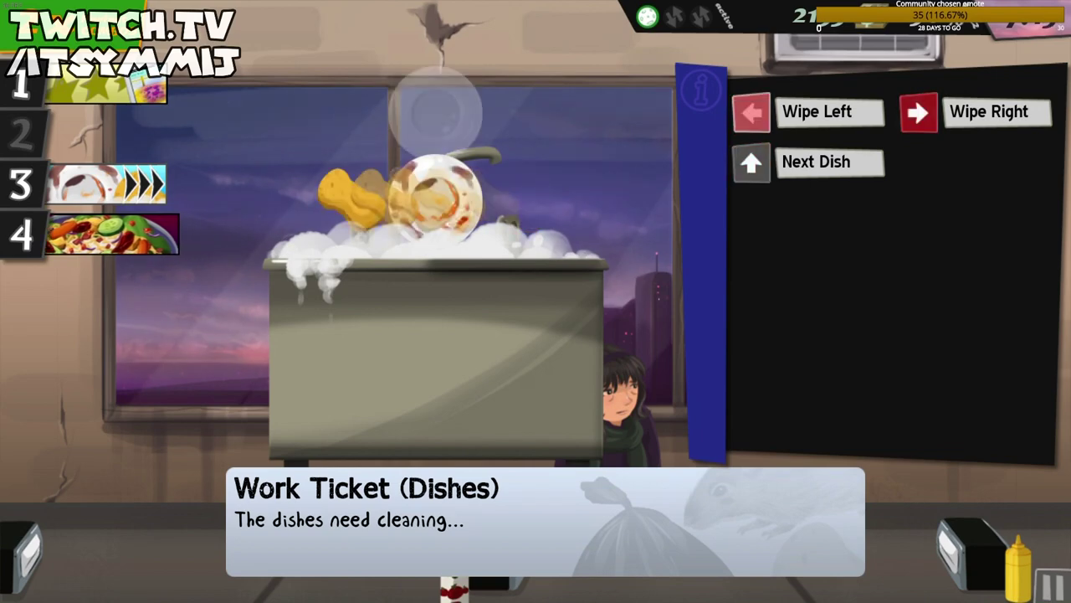
key(Right)
key(Up)
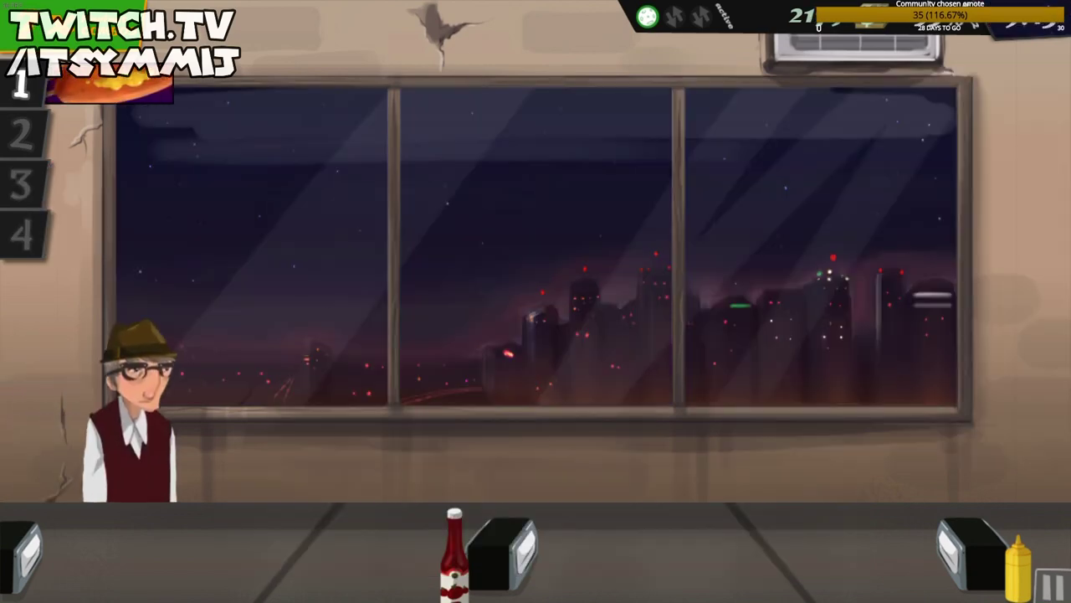
key(1)
key(1)
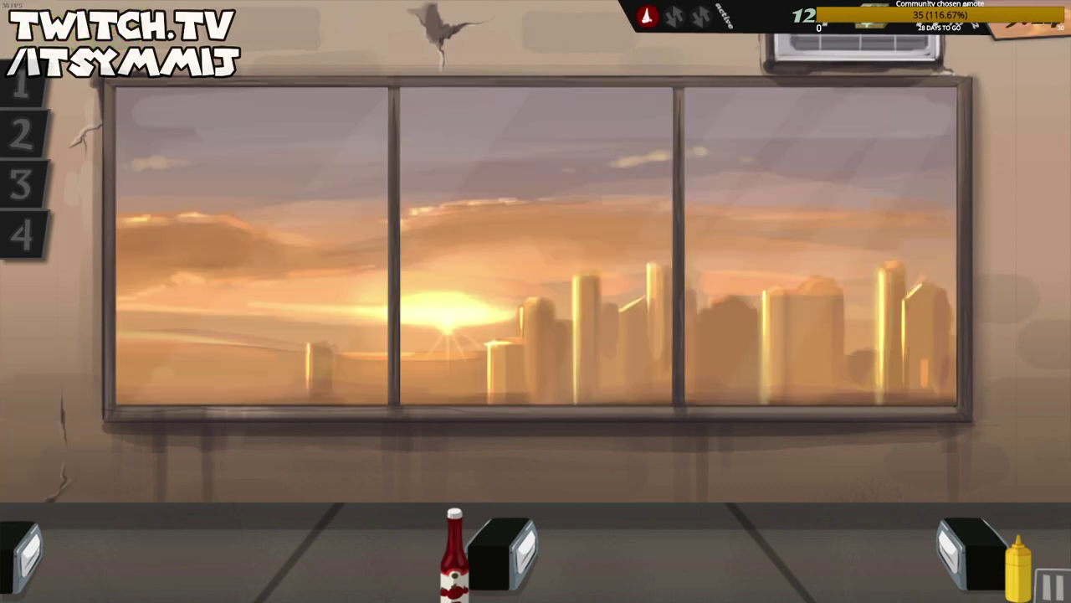
- Serve the corn dog with ketchup and a freshly poured beer
key(1)
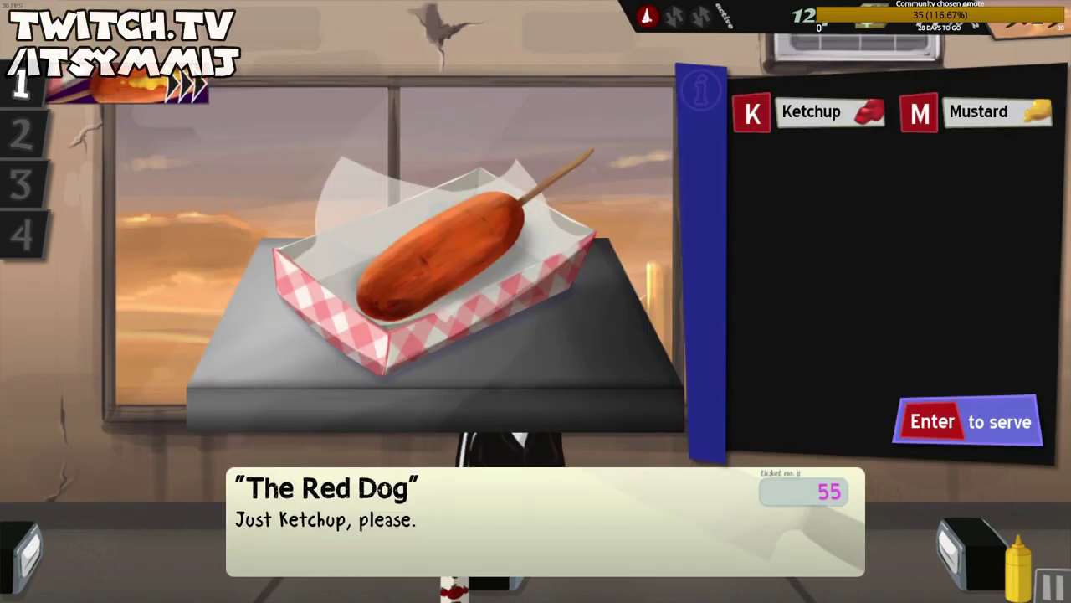
key(k)
key(Return)
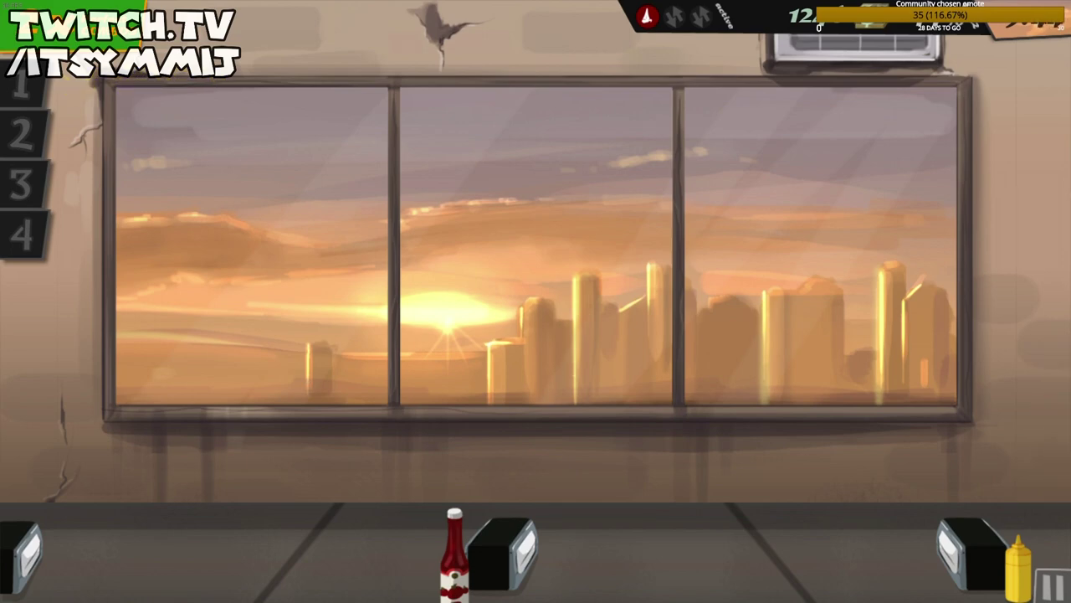
key(3)
key(Down)
key(Return)
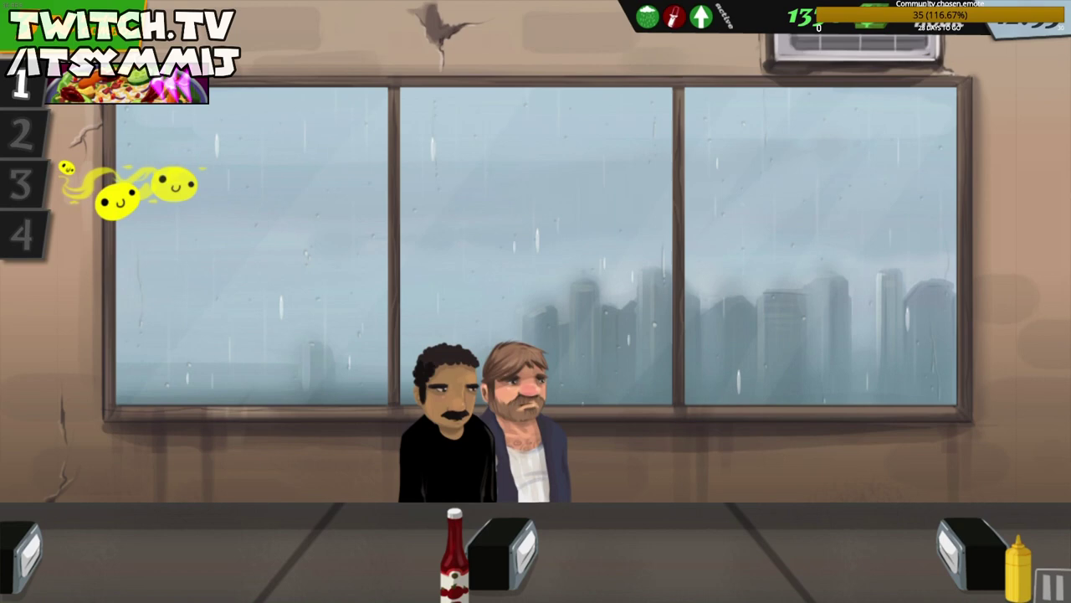
- Serve the Kids Delight salad (ranch, cheese) and the Salad Verde (ranch, greens)
key(1)
key(r)
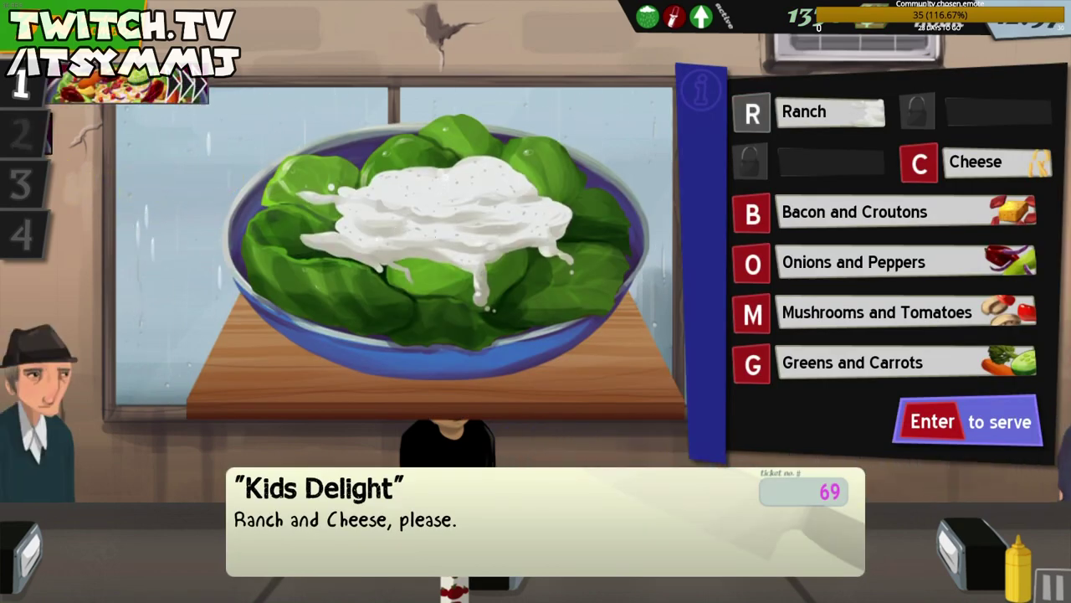
key(c)
key(Return)
key(2)
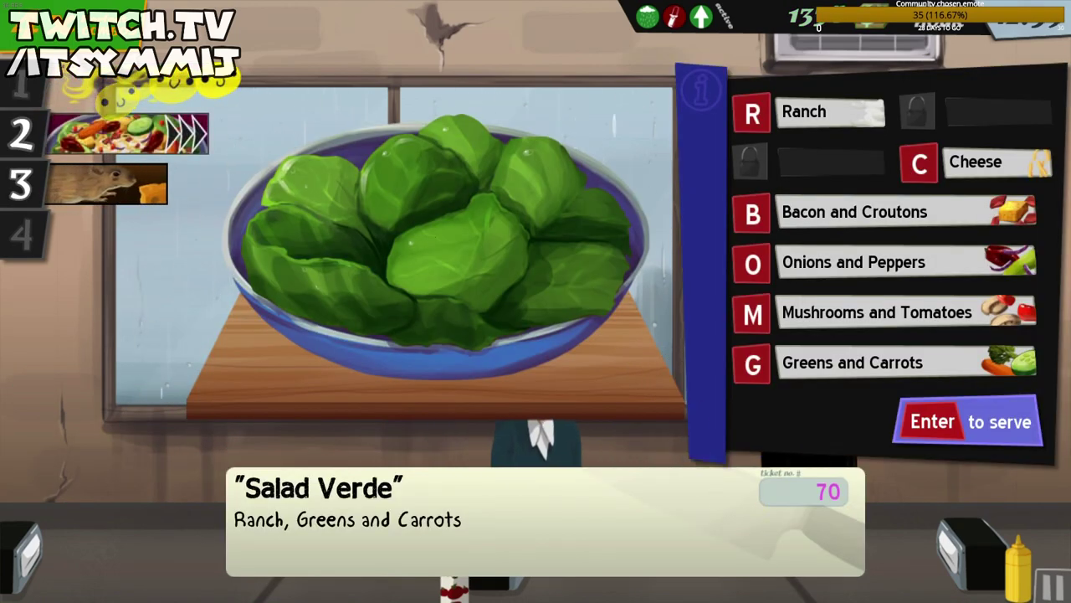
key(r)
key(g)
key(Return)
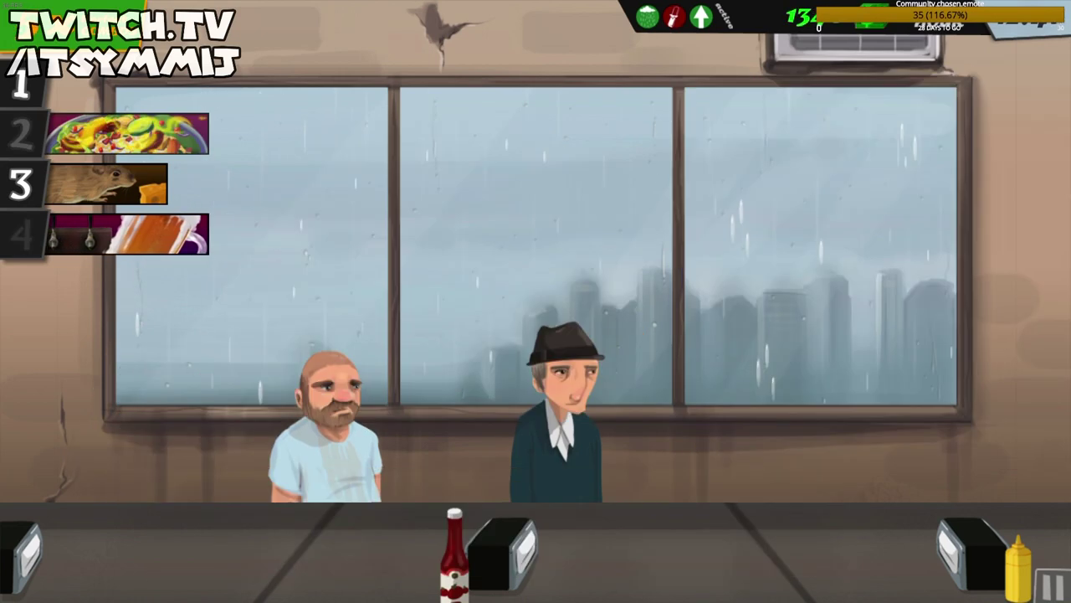
- Clean the restroom, then start pouring the Rich Brewsky beer
key(3)
key(s)
key(Down)
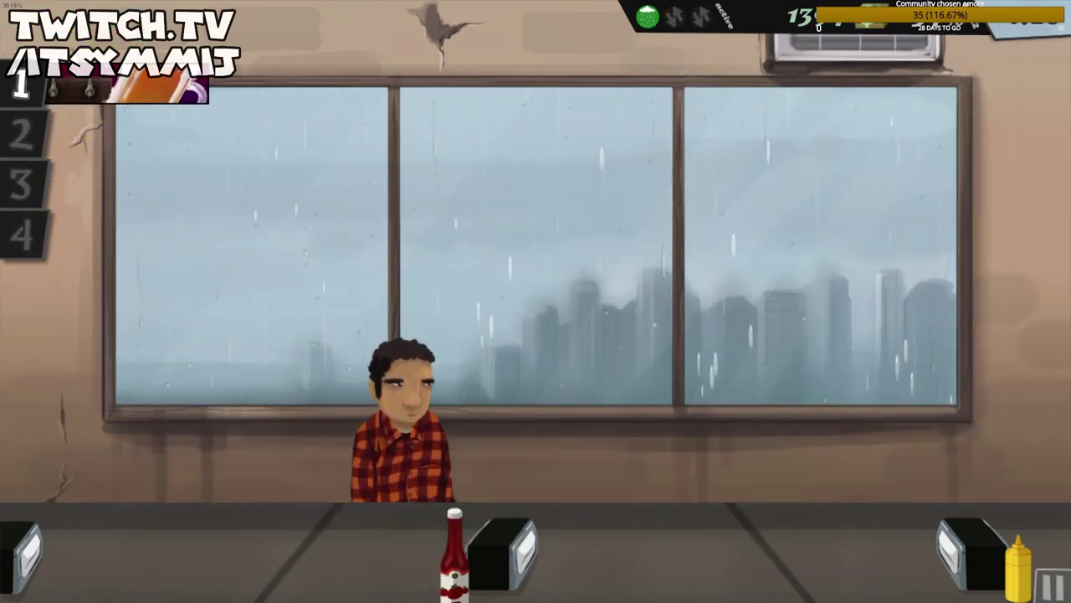
key(1)
key(Down)
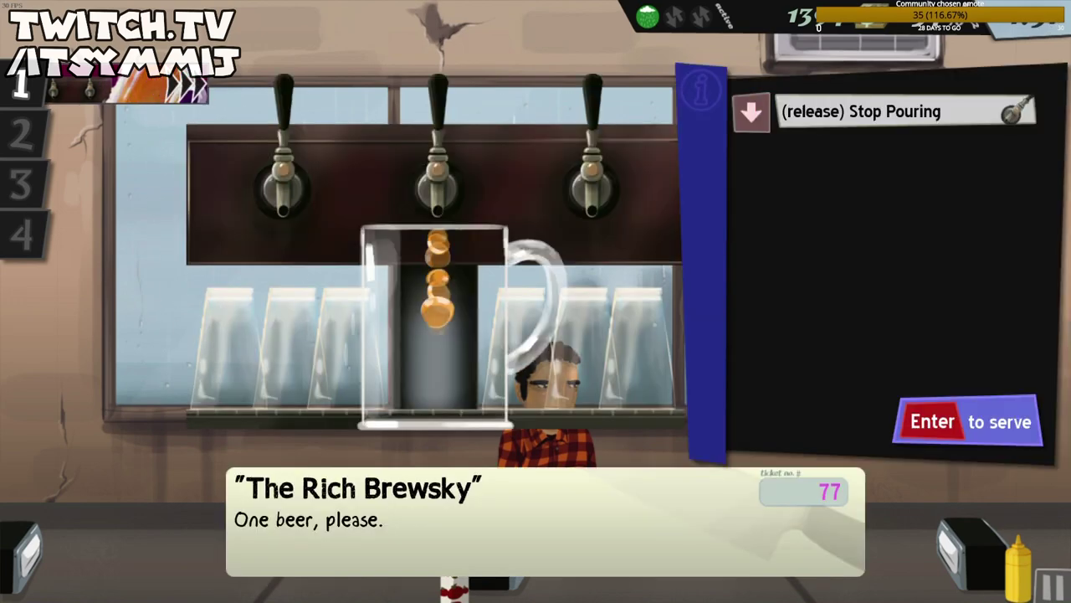
- Serve the poured beer, the vanilla Plain Vanilla ice cream, and a second Rich Brewsky
key(Return)
key(1)
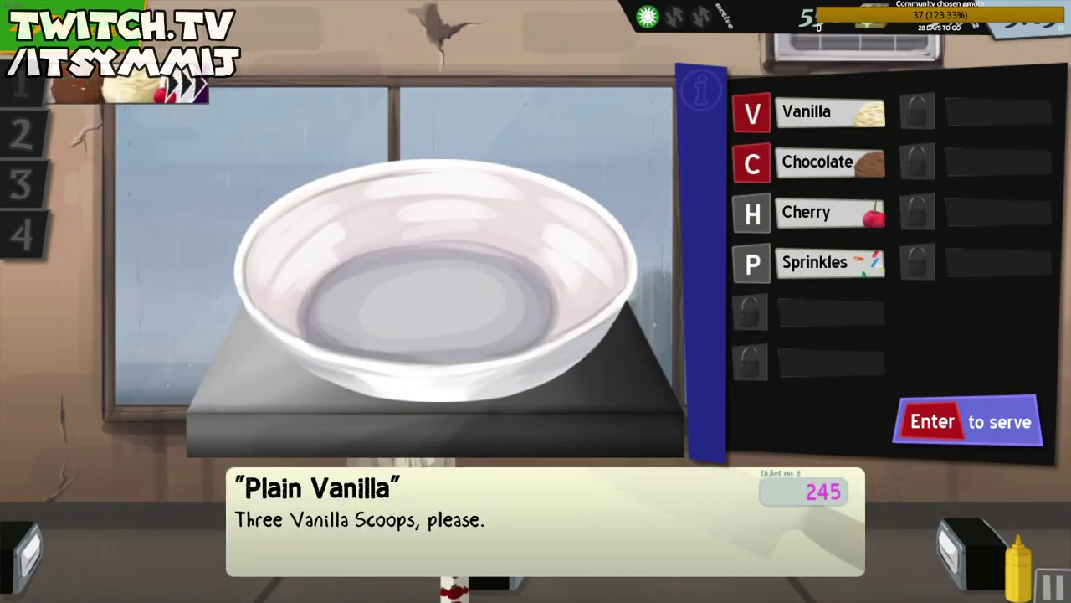
key(v)
key(v)
key(v)
key(Return)
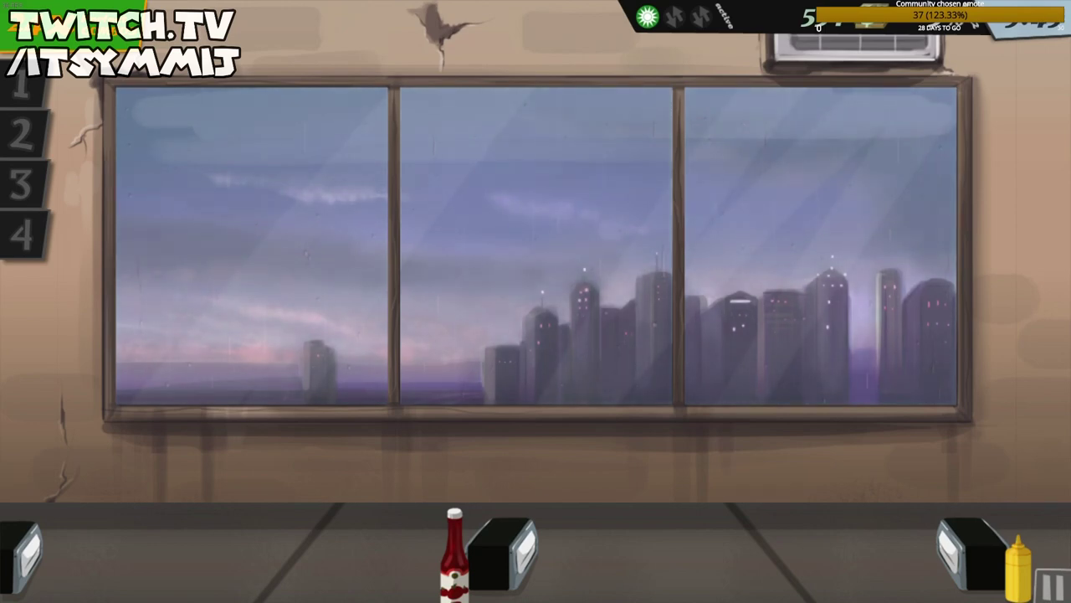
key(Down)
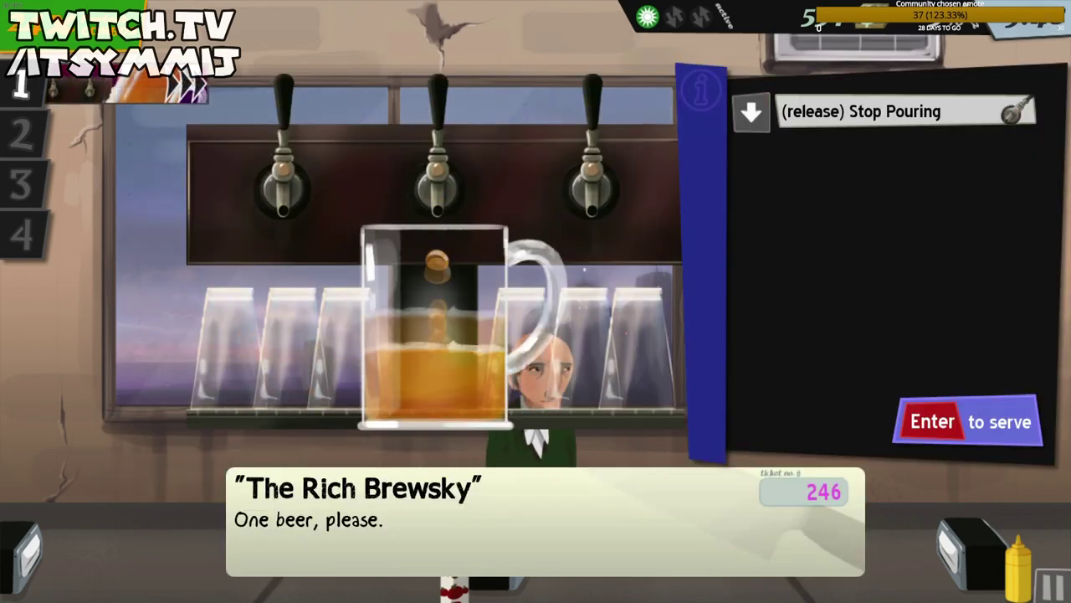
key(Return)
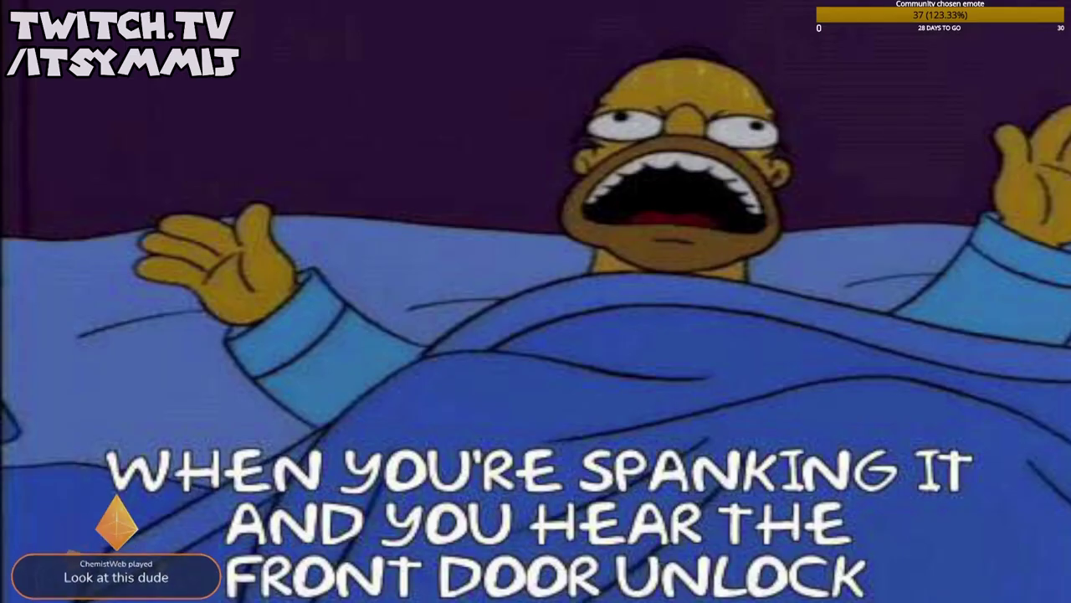
- Serve The Manhattan with ranch, cheese, bacon, onions, mushrooms and greens
key(r)
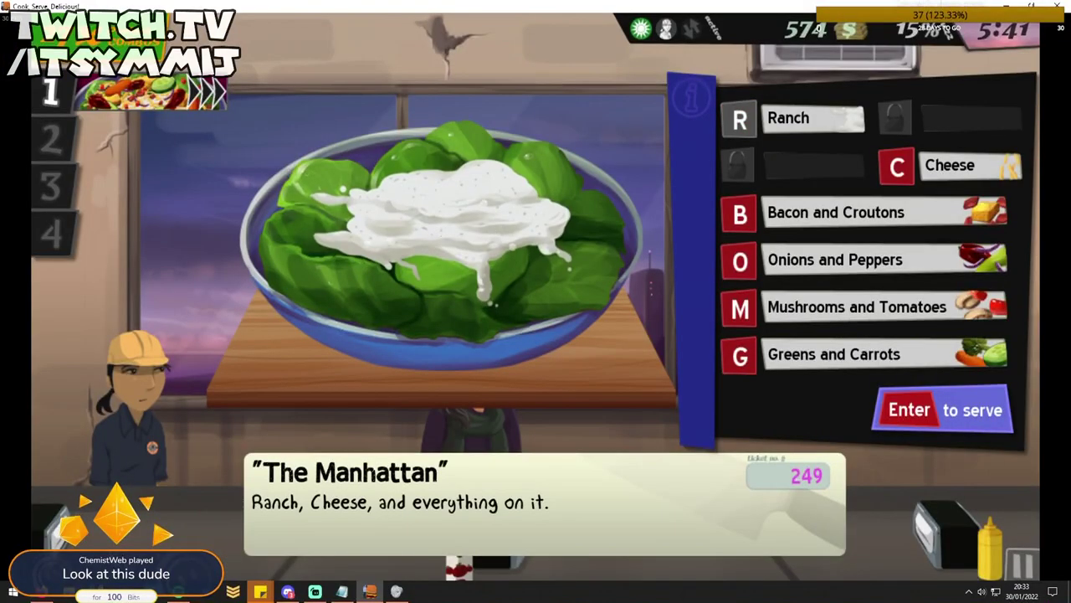
key(c)
key(b)
key(o)
key(m)
key(g)
key(Return)
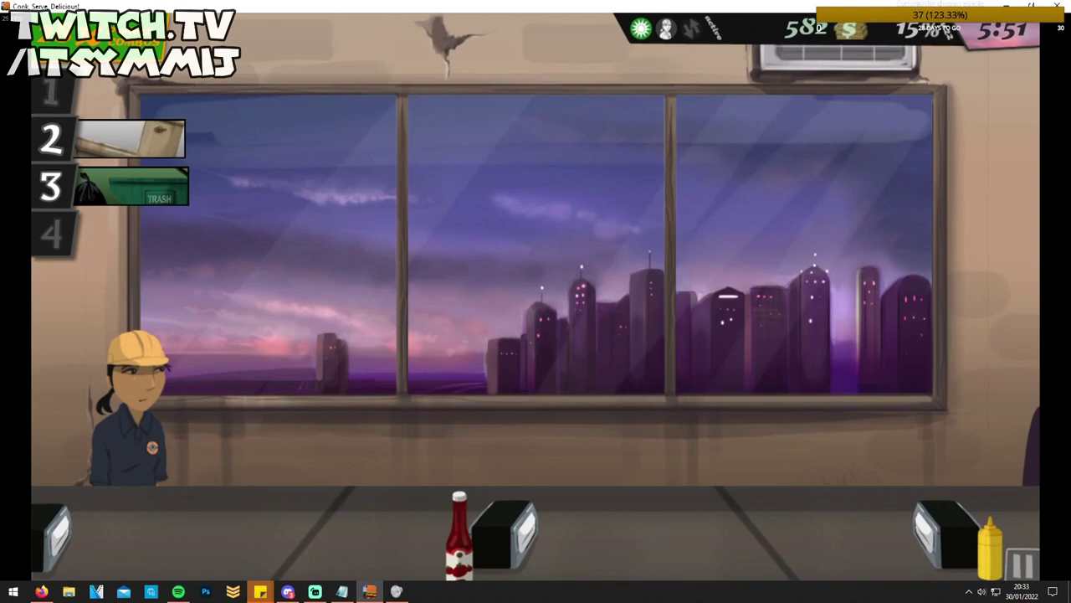
- Flush the toilet and sanitize to clear the restroom chore
key(2)
key(Down)
key(s)
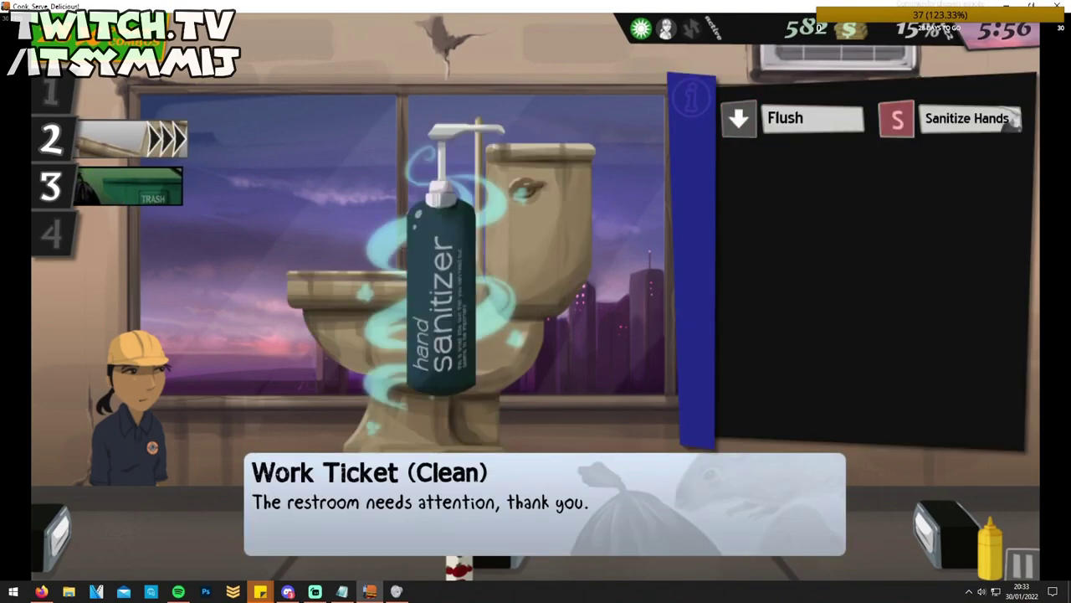
- Throw out all three trash bags and sanitize, then add cheese to the Cheesy Peppers salad
key(3)
key(Up)
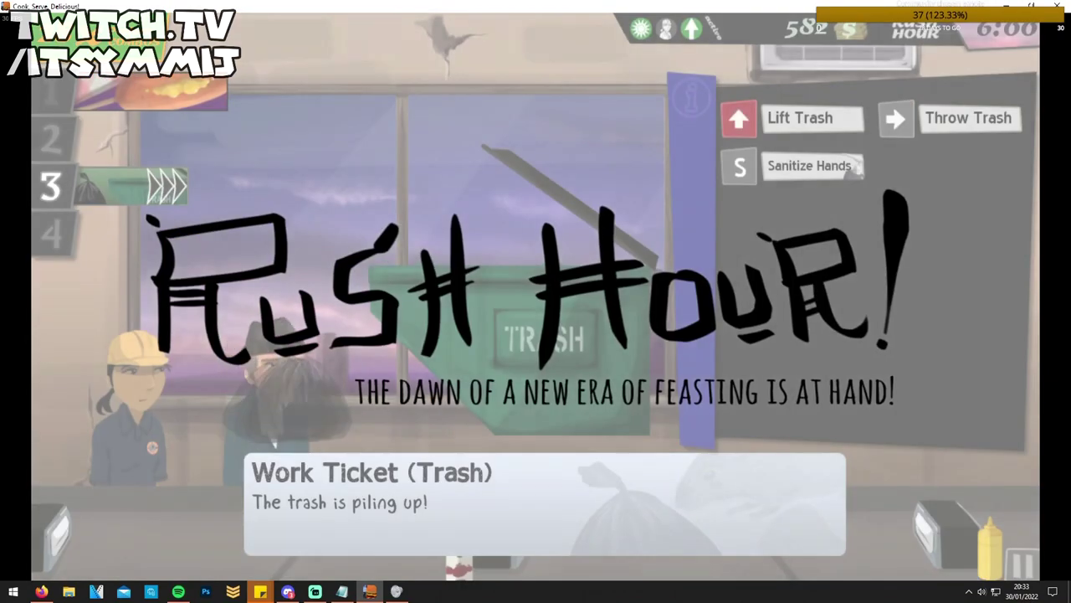
key(Right)
key(Up)
key(Right)
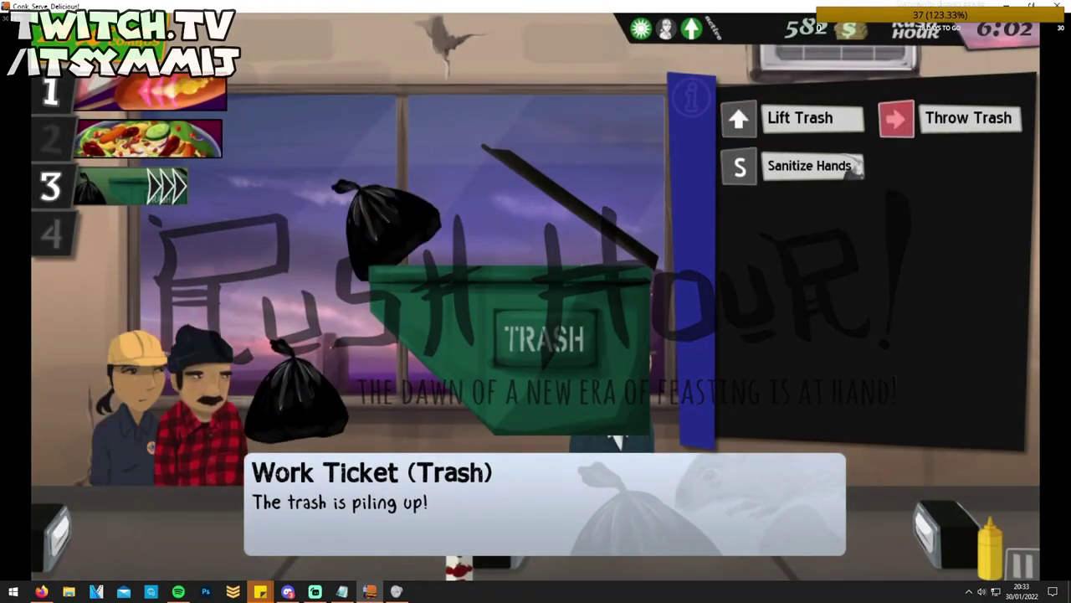
key(Up)
key(Right)
key(s)
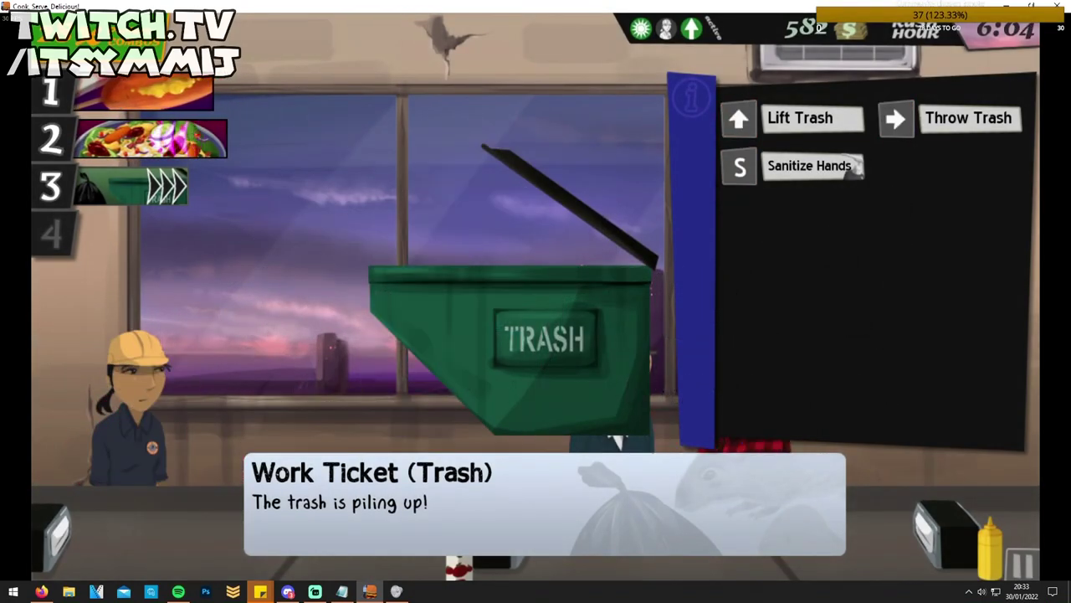
key(2)
key(c)
- Serve the Cheesy Peppers salad with onions and the corn dog with ketchup
key(o)
key(Return)
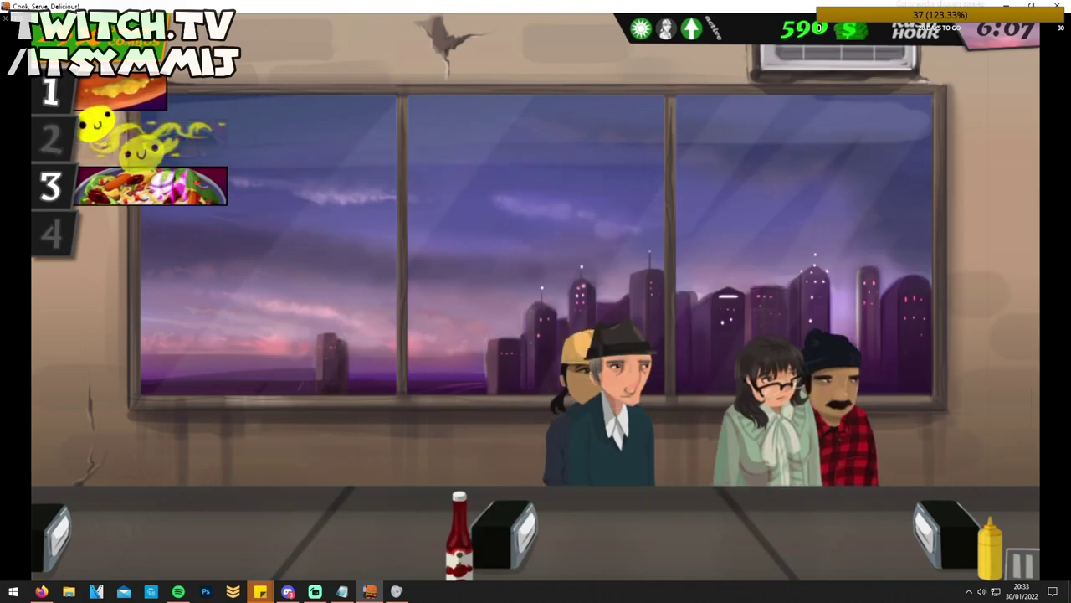
key(1)
key(k)
key(Return)
- Serve another Manhattan with ranch, cheese, bacon, onions, mushrooms and greens
key(3)
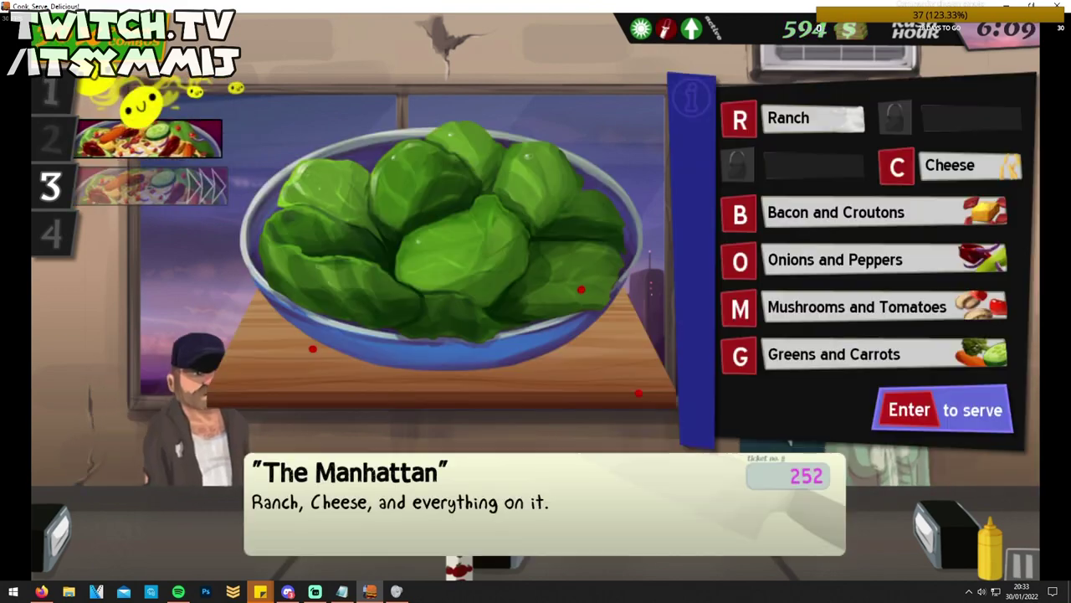
key(r)
key(c)
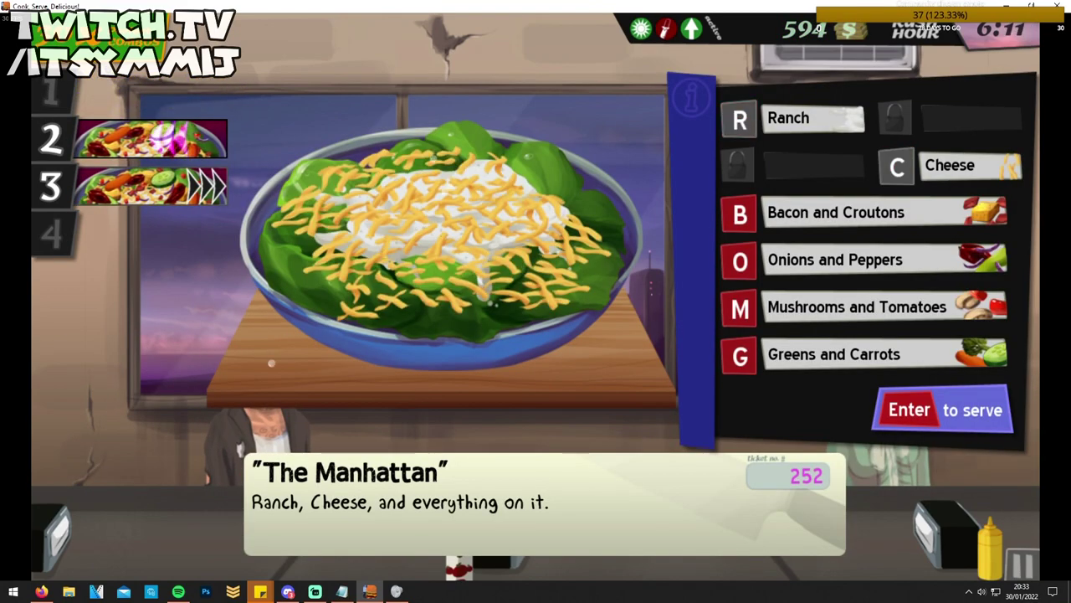
key(b)
key(o)
key(m)
key(g)
key(Return)
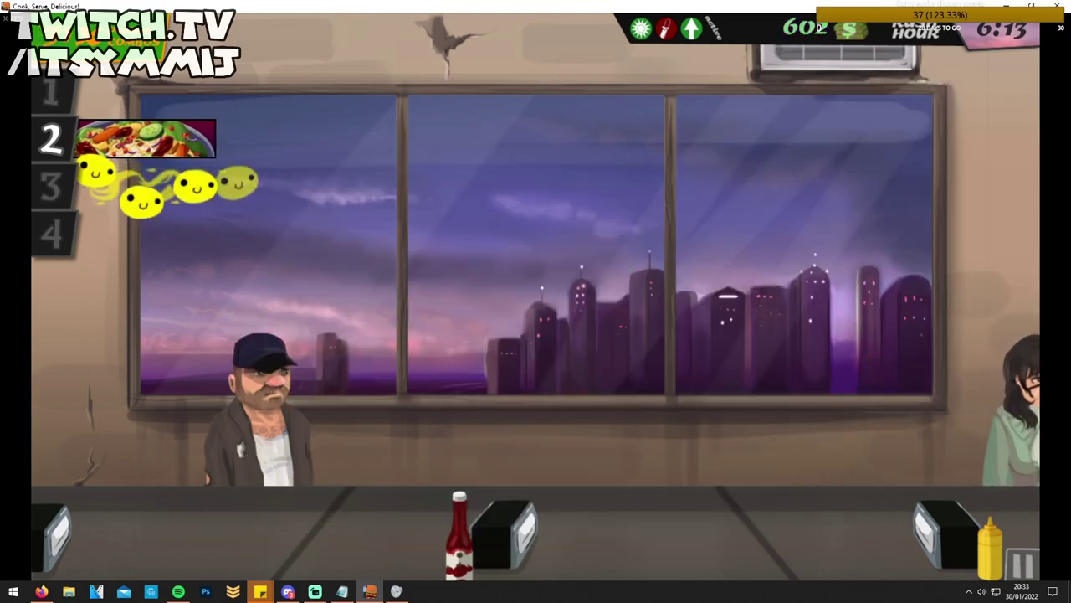
- Add ranch and cheese to The Mix salad
key(2)
key(r)
key(c)
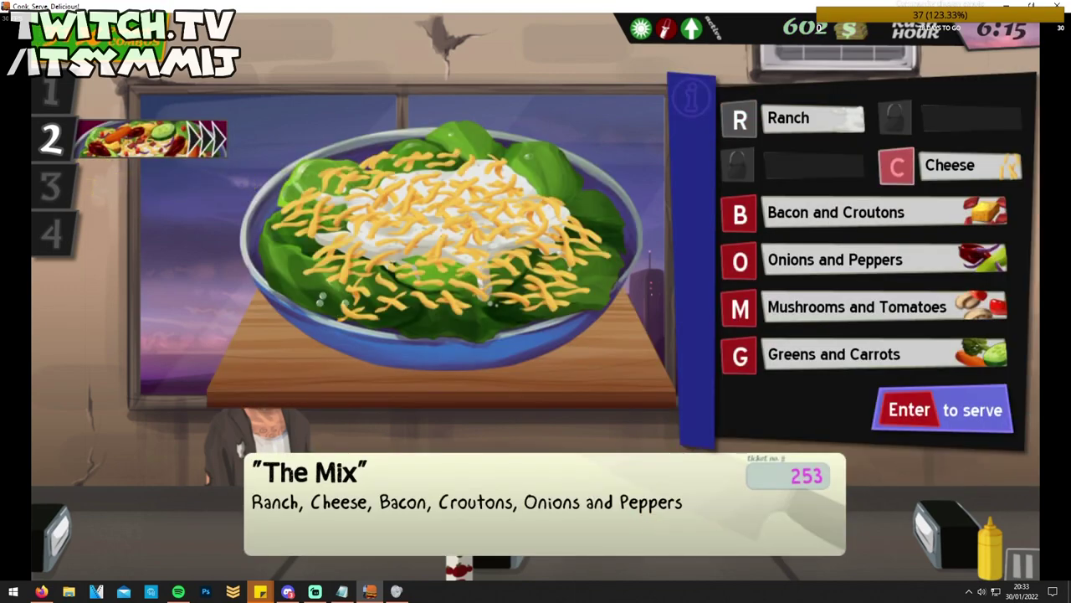